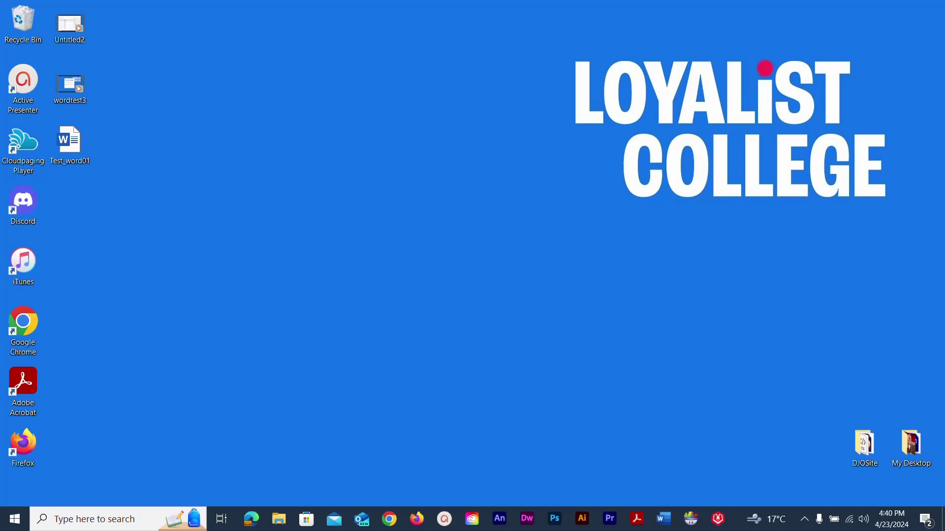
Scroll the Start menu app list down to the O entries and launch OneDrive
{"action": "left_click", "coordinate": [15, 518]}
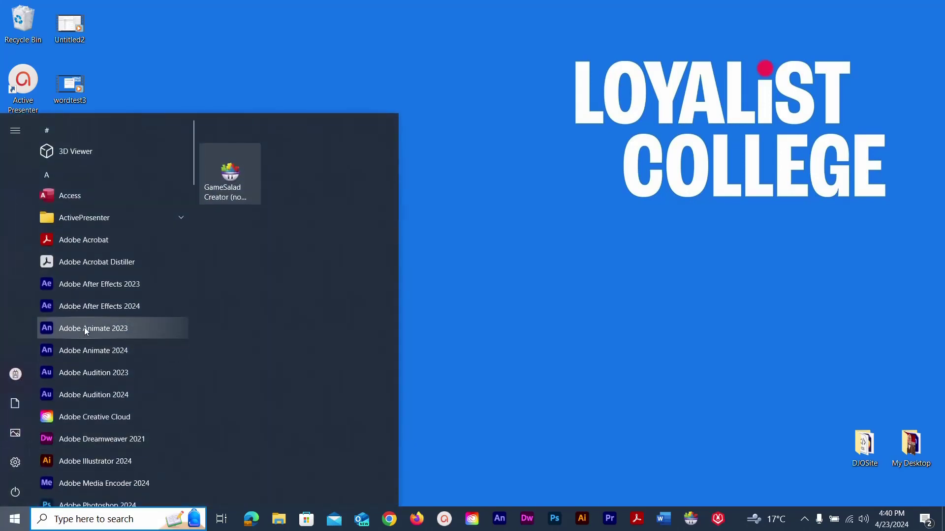
{"action": "scroll", "coordinate": [84, 327], "scroll_direction": "down", "scroll_amount": 5}
{"action": "scroll", "coordinate": [86, 330], "scroll_direction": "down", "scroll_amount": 6}
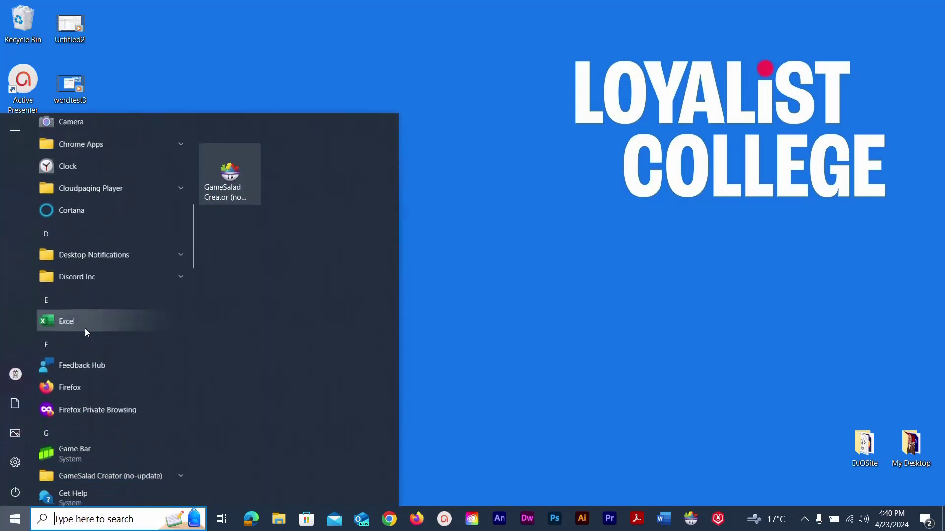
{"action": "scroll", "coordinate": [84, 329], "scroll_direction": "down", "scroll_amount": 5}
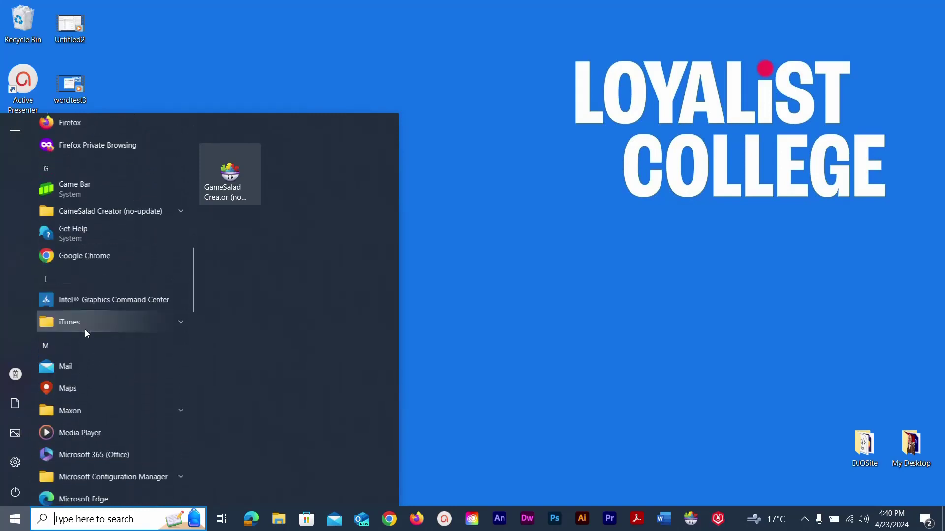
{"action": "scroll", "coordinate": [84, 335], "scroll_direction": "down", "scroll_amount": 6}
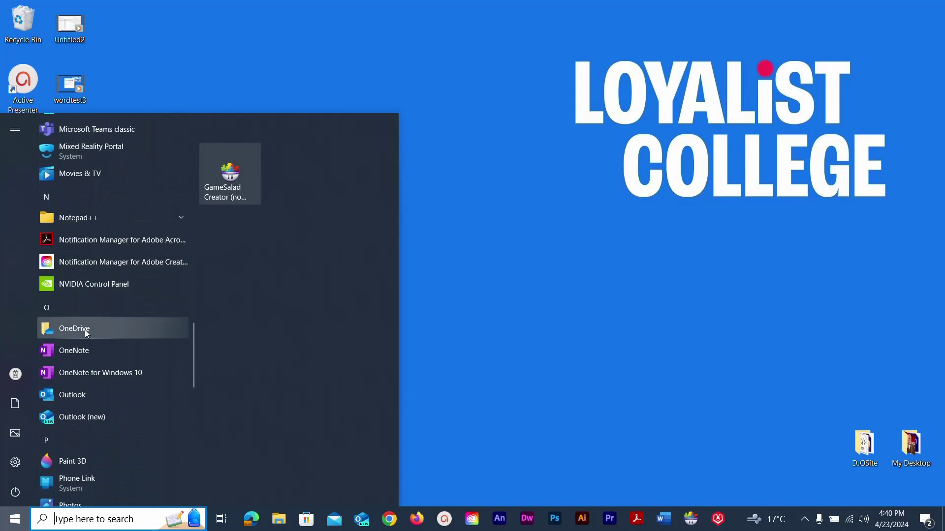
{"action": "left_click", "coordinate": [84, 330]}
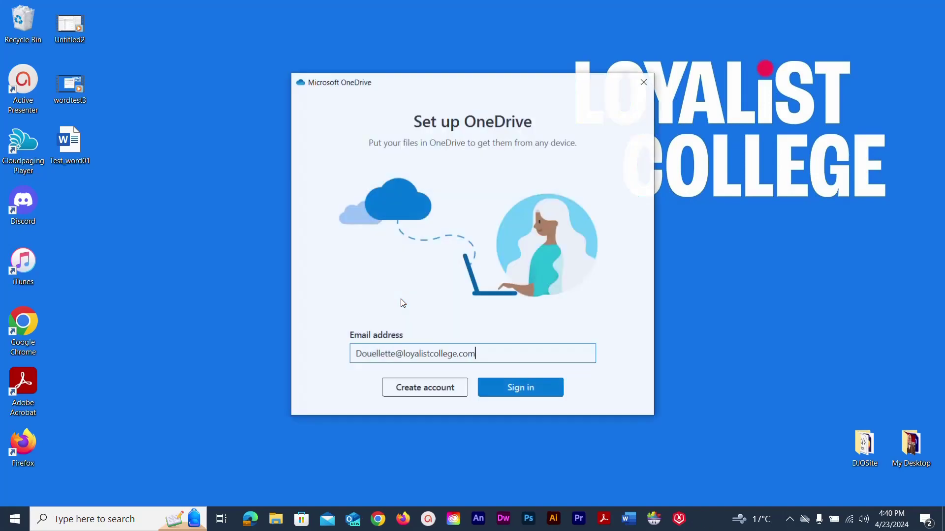
Sign in to OneDrive and keep using the existing OneDrive folder location
{"action": "left_click_drag", "start_coordinate": [381, 88], "coordinate": [300, 79]}
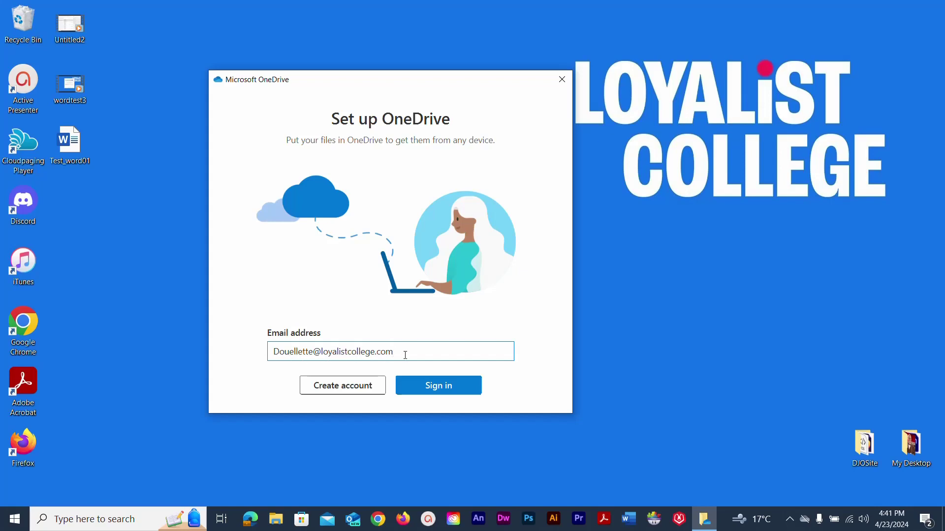
{"action": "left_click", "coordinate": [439, 390]}
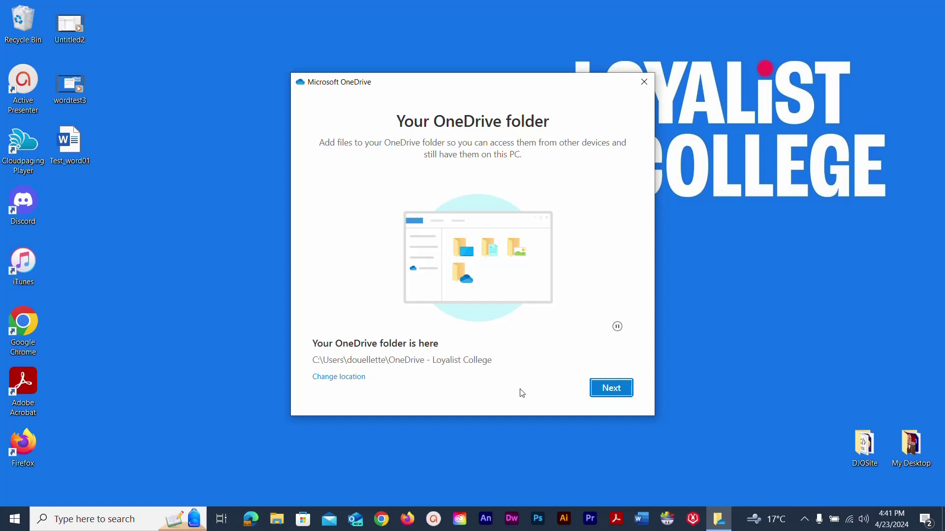
{"action": "left_click", "coordinate": [608, 388]}
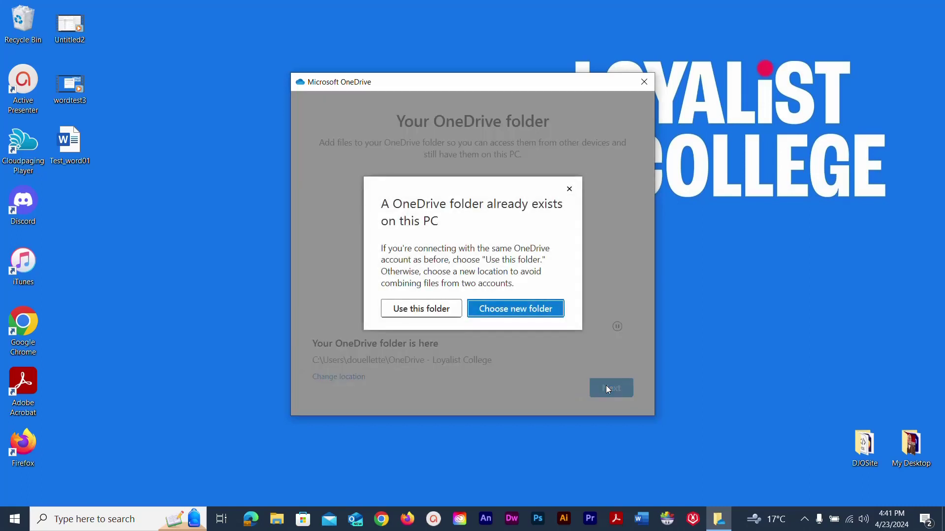
{"action": "left_click", "coordinate": [416, 309]}
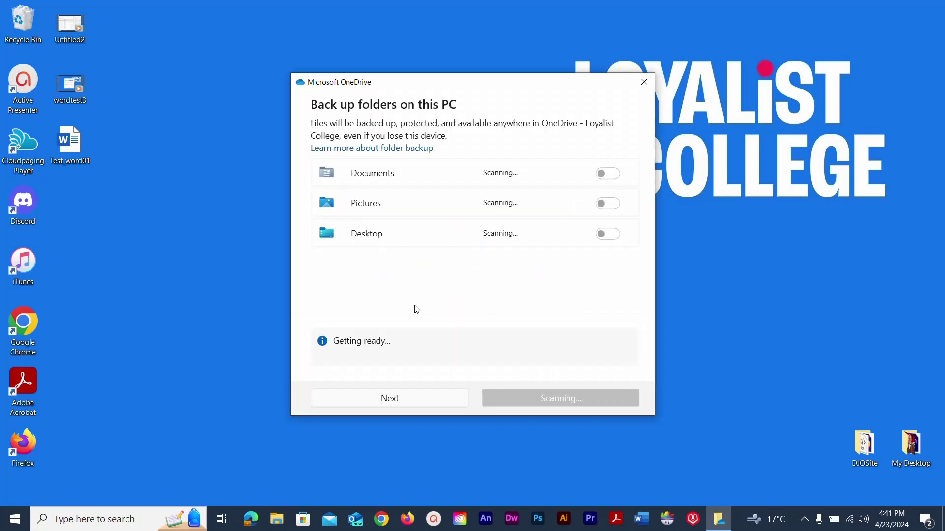
Skip folder backup, continue through the introduction, sharing and on-demand pages, and postpone the mobile app
{"action": "left_click", "coordinate": [379, 400]}
{"action": "left_click", "coordinate": [590, 389]}
{"action": "left_click", "coordinate": [601, 392]}
{"action": "left_click", "coordinate": [600, 392]}
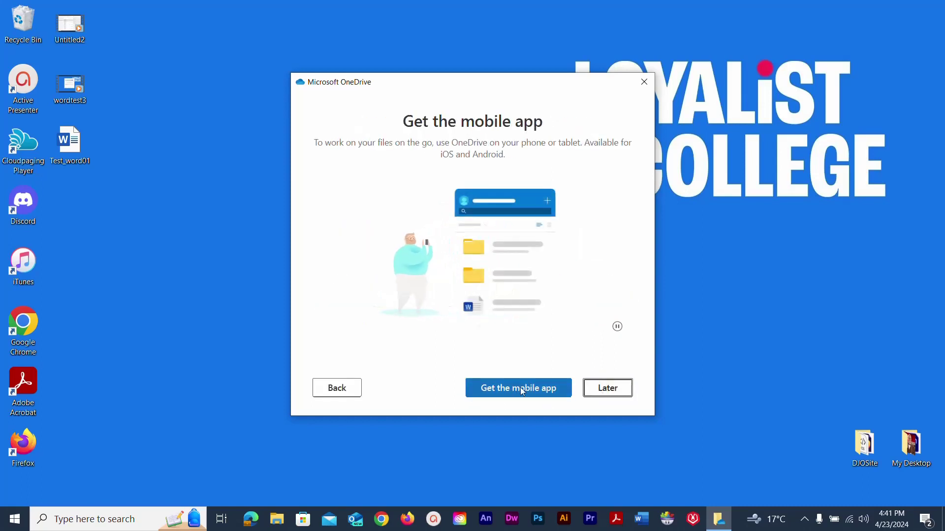
{"action": "left_click", "coordinate": [600, 390]}
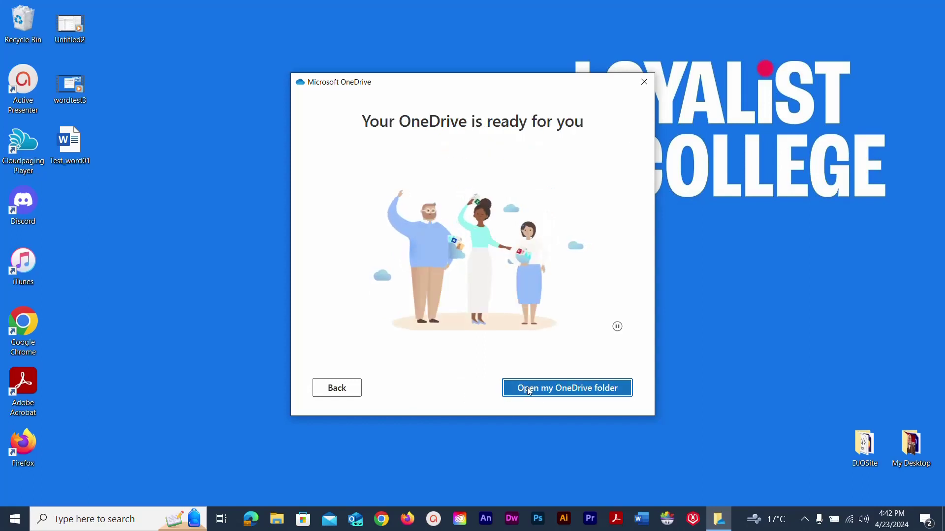
Open the OneDrive folder in File Explorer and display the OneDrive - Loyalist College contents
{"action": "left_click", "coordinate": [530, 391]}
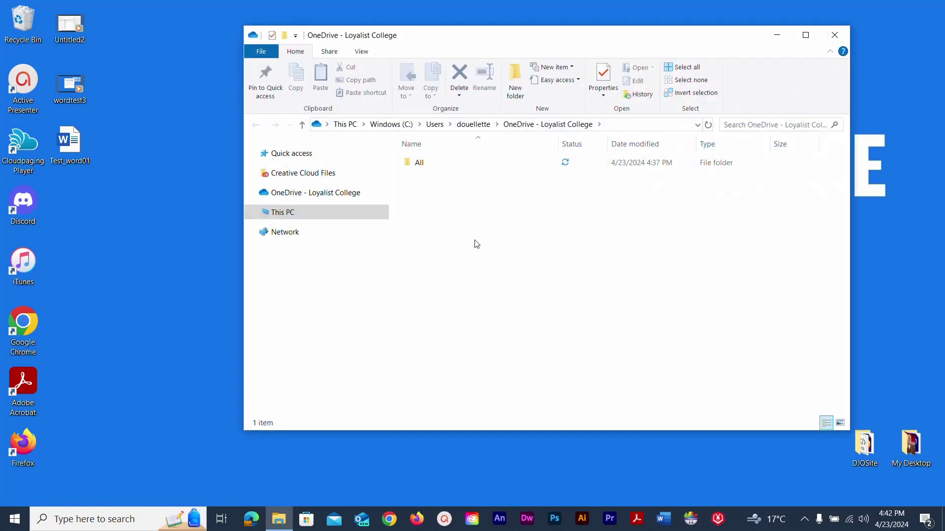
{"action": "left_click_drag", "start_coordinate": [438, 39], "coordinate": [373, 40]}
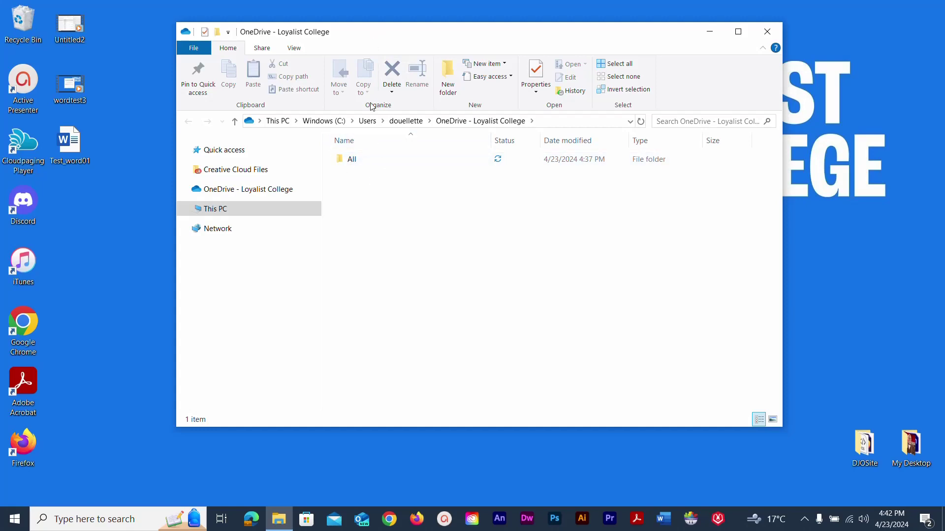
{"action": "left_click_drag", "start_coordinate": [350, 35], "coordinate": [355, 46]}
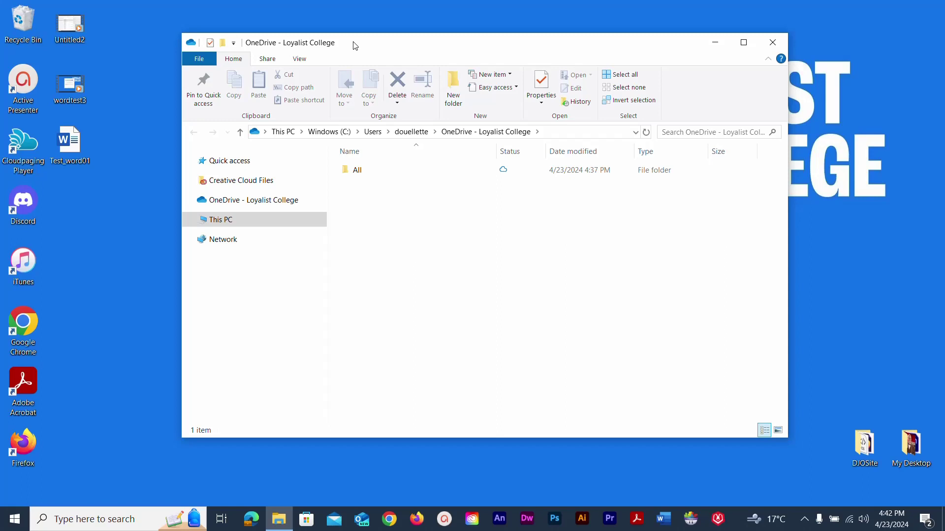
{"action": "left_click", "coordinate": [236, 202]}
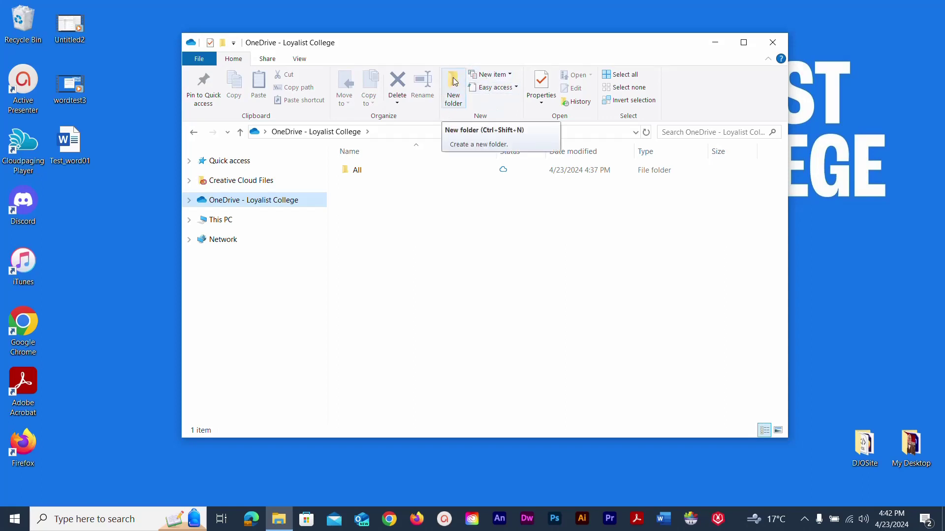
Create a new folder named 'Spring Semester 2024' beside All
{"action": "left_click", "coordinate": [509, 79]}
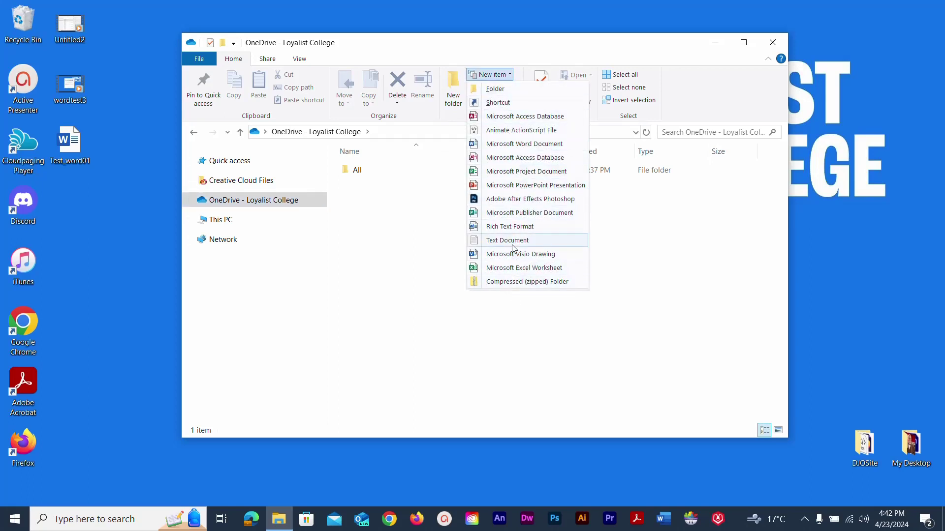
{"action": "left_click", "coordinate": [479, 53]}
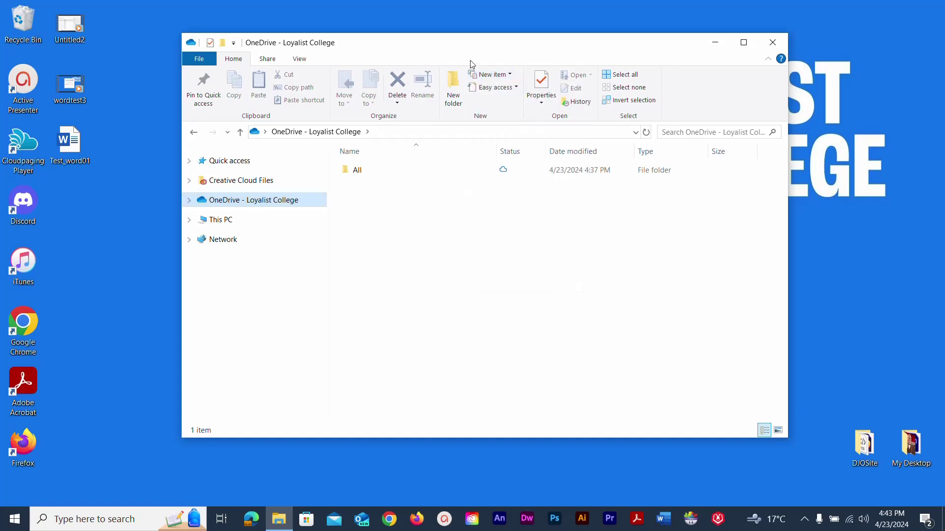
{"action": "left_click", "coordinate": [451, 86]}
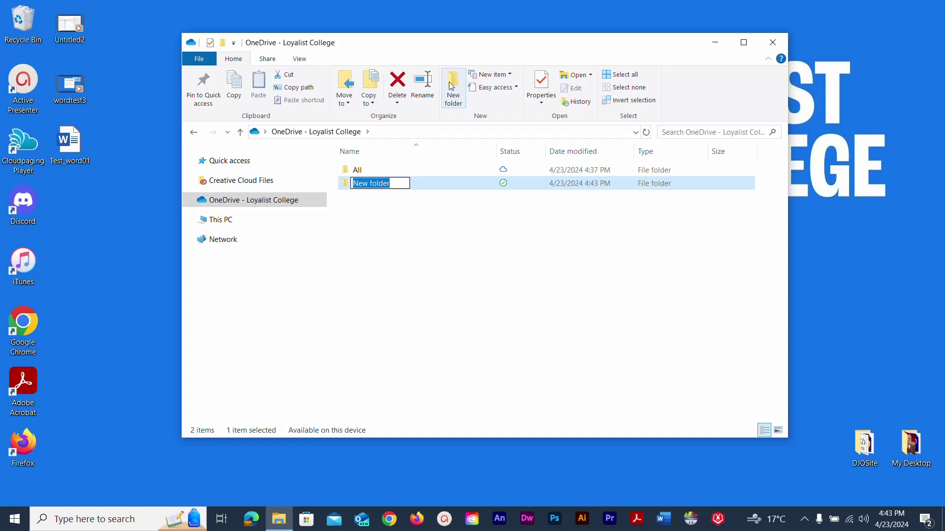
{"action": "type", "text": "Spri"}
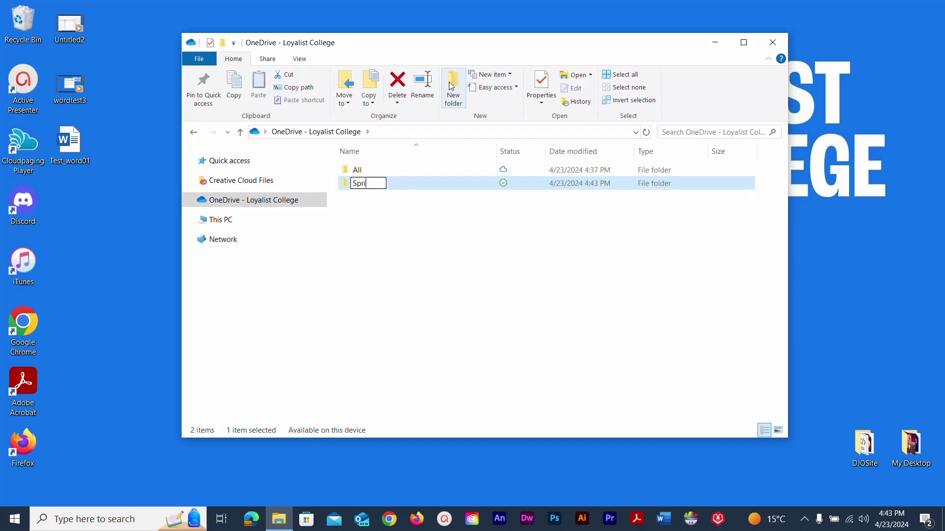
{"action": "type", "text": "ng Semester 2024"}
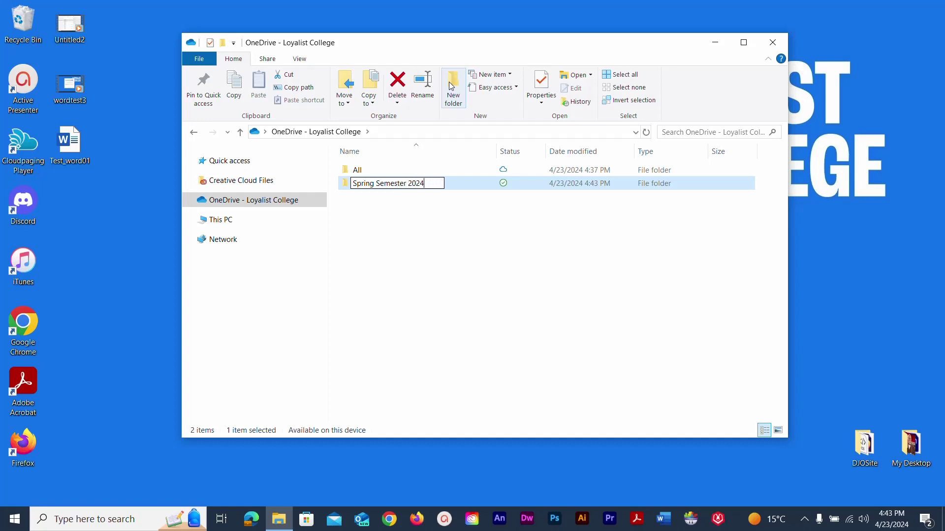
{"action": "key", "text": "Return"}
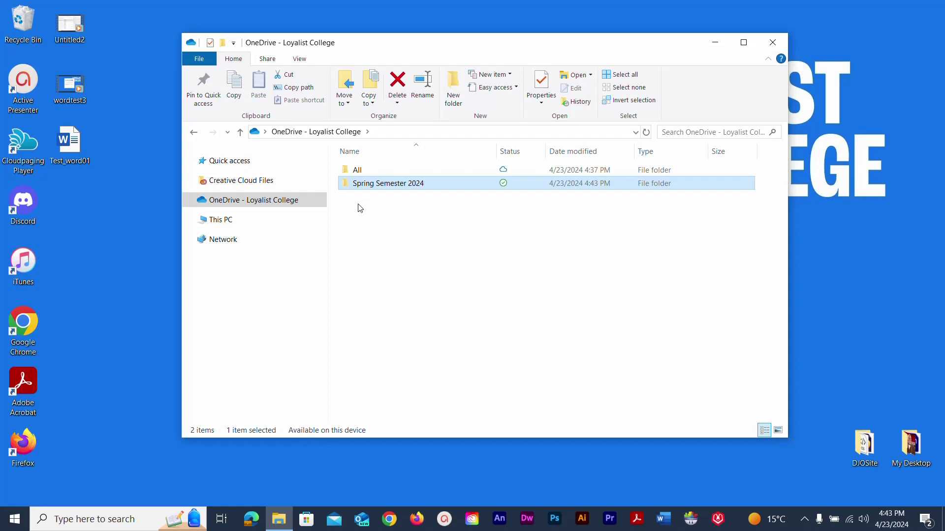
{"action": "mouse_move", "coordinate": [346, 188]}
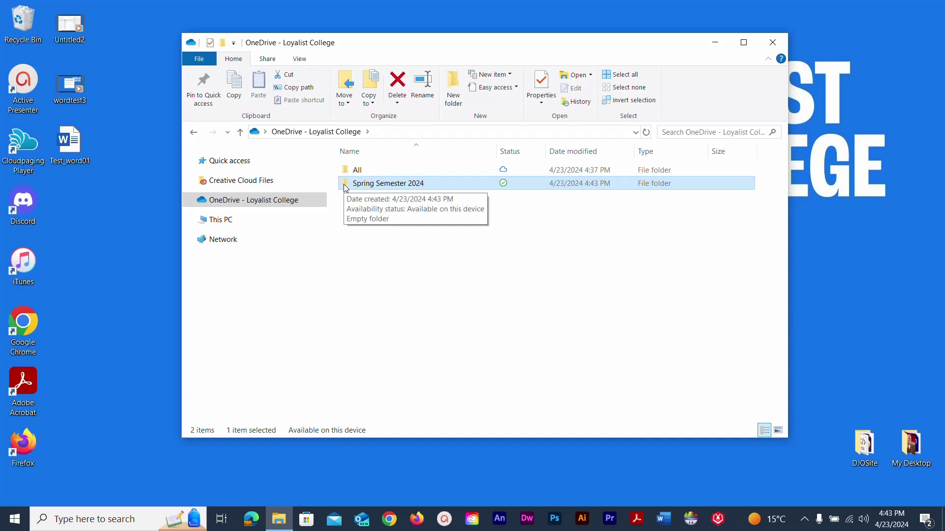
Enter the Spring Semester 2024 folder, which shows 0 items
{"action": "double_click", "coordinate": [344, 185]}
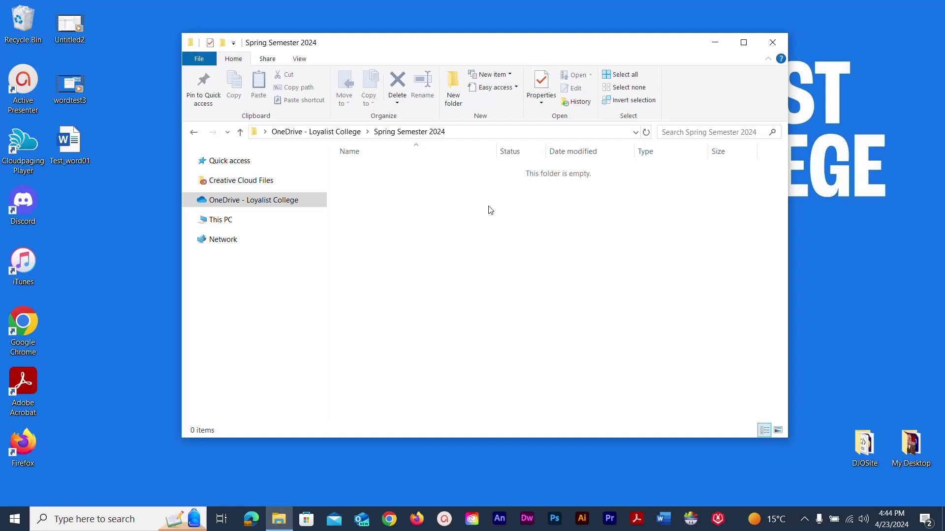
Create two new folders, naming one 'COMP1004 - Computer Essentials'
{"action": "left_click", "coordinate": [447, 85]}
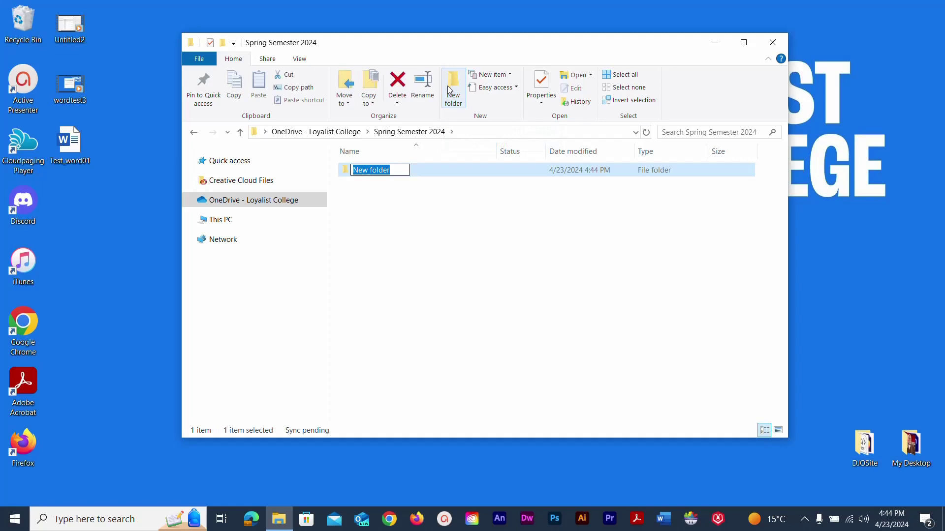
{"action": "key", "text": "Return"}
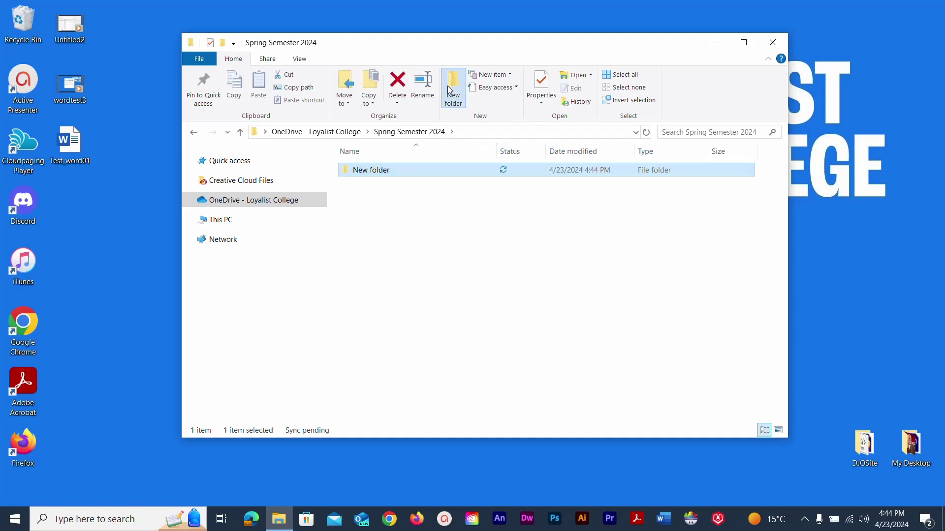
{"action": "left_click", "coordinate": [447, 86]}
{"action": "type", "text": "cOMP"}
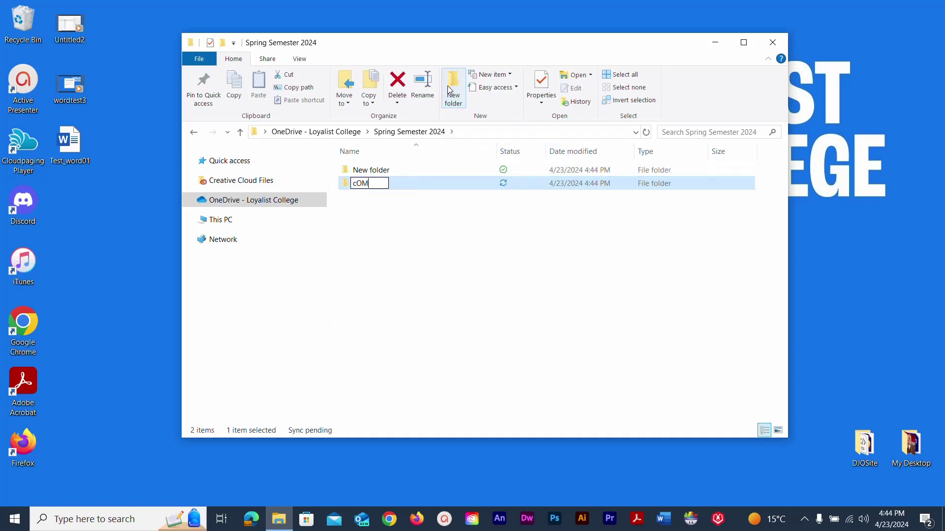
{"action": "key", "text": "BackSpace"}
{"action": "key", "text": "BackSpace"}
{"action": "key", "text": "BackSpace"}
{"action": "key", "text": "BackSpace"}
{"action": "type", "text": "COMP"}
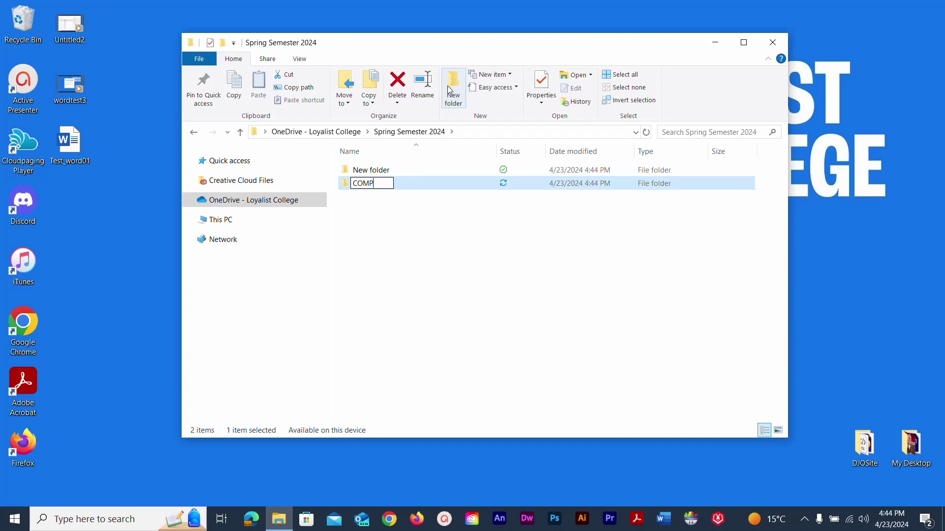
{"action": "type", "text": "1004 - Computer"}
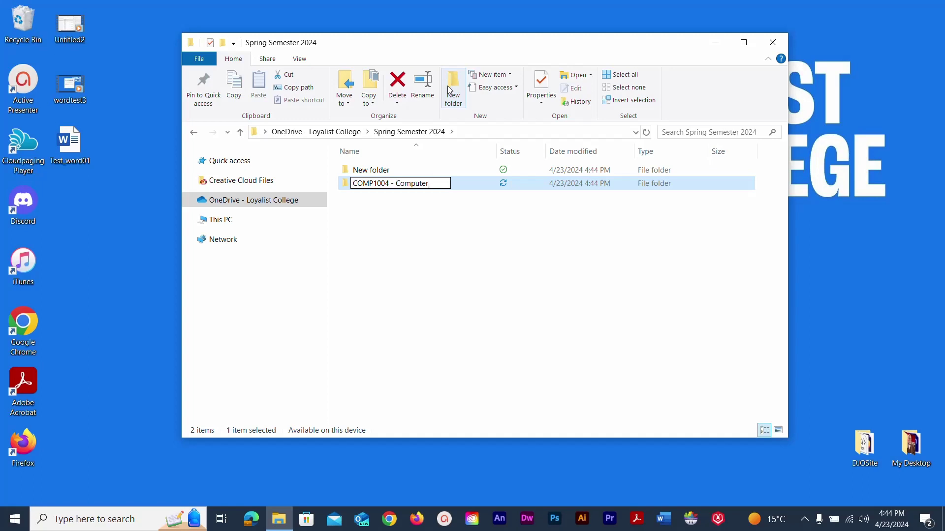
{"action": "type", "text": " Essentials"}
{"action": "key", "text": "Return"}
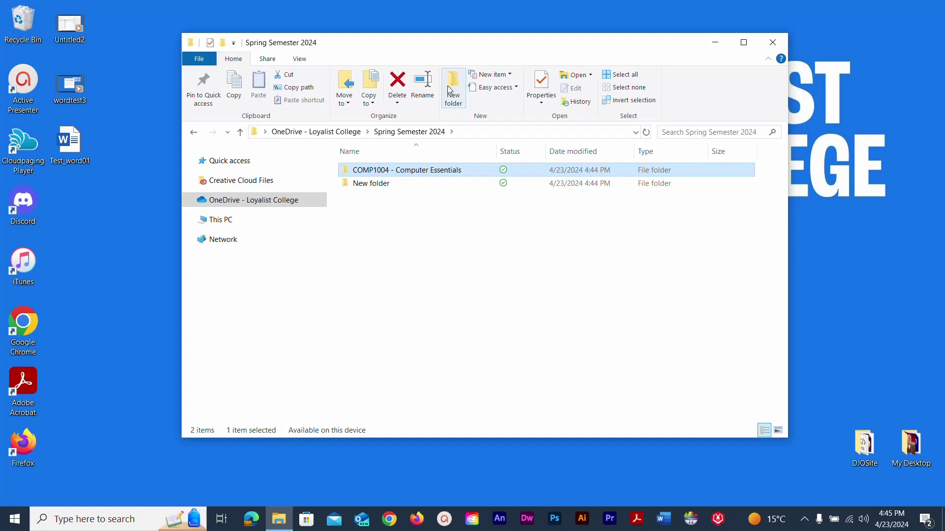
Rename the remaining untitled folder to 'Course 2'
{"action": "left_click", "coordinate": [348, 184]}
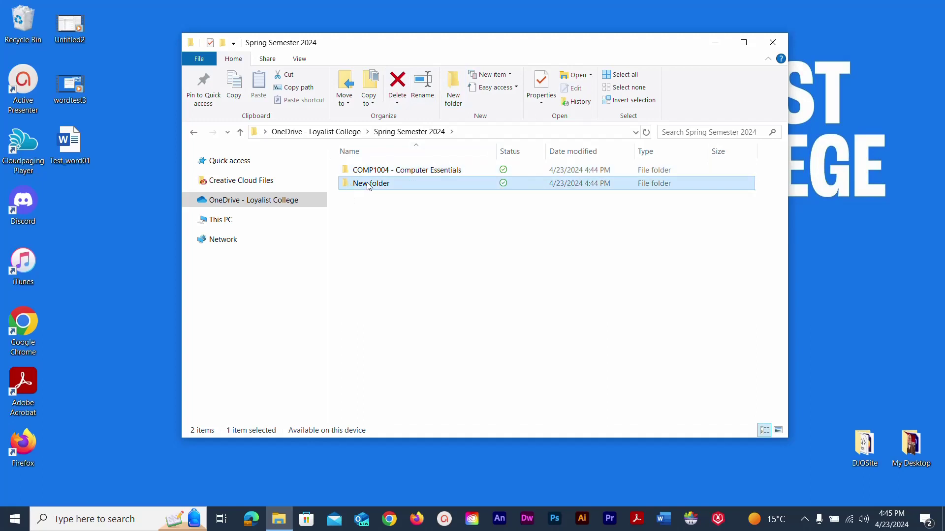
{"action": "left_click", "coordinate": [369, 184]}
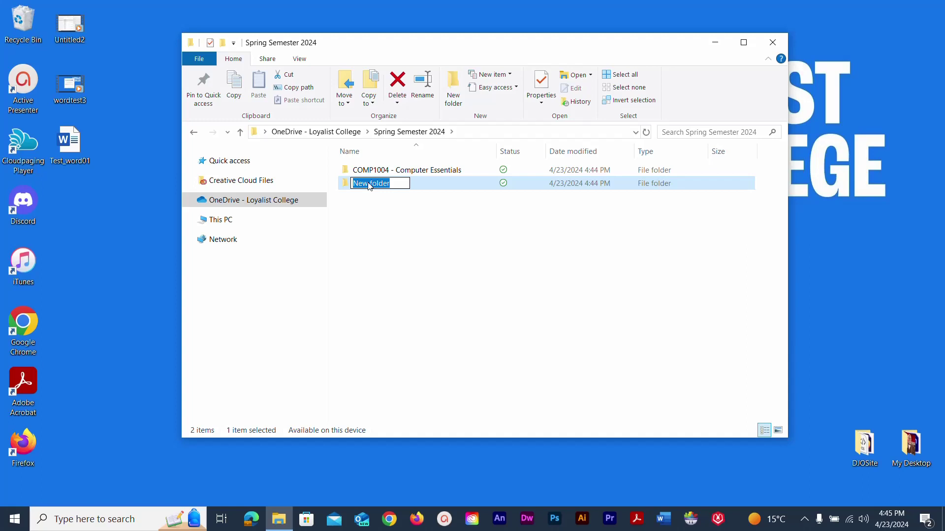
{"action": "left_click", "coordinate": [343, 184]}
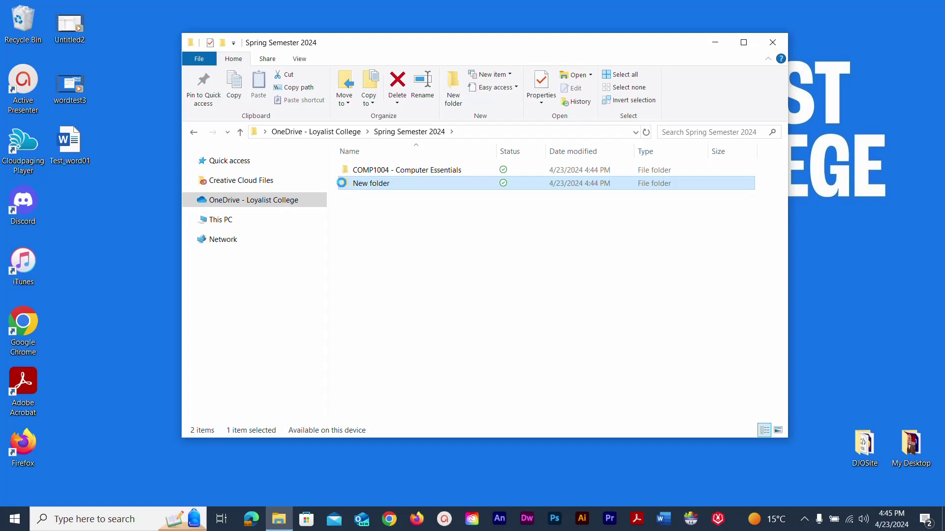
{"action": "right_click", "coordinate": [345, 187]}
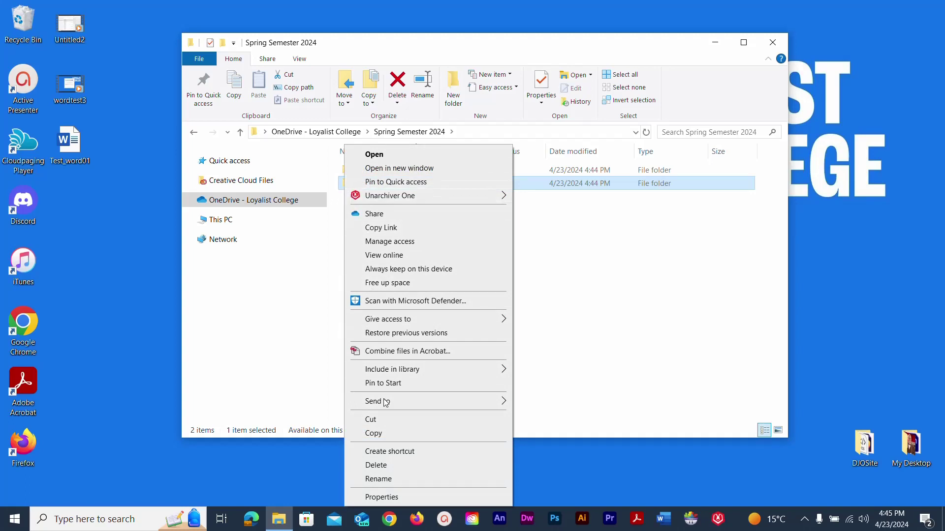
{"action": "left_click", "coordinate": [386, 478]}
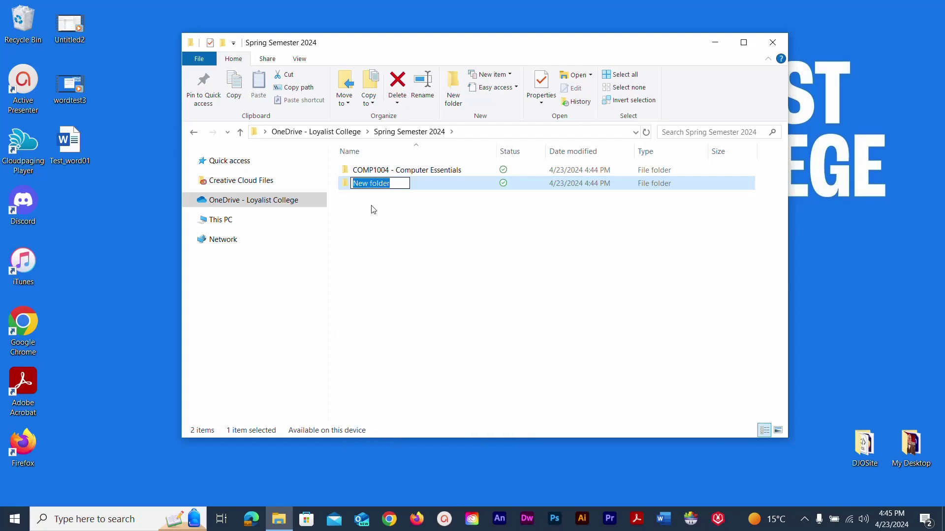
{"action": "type", "text": "Course 2"}
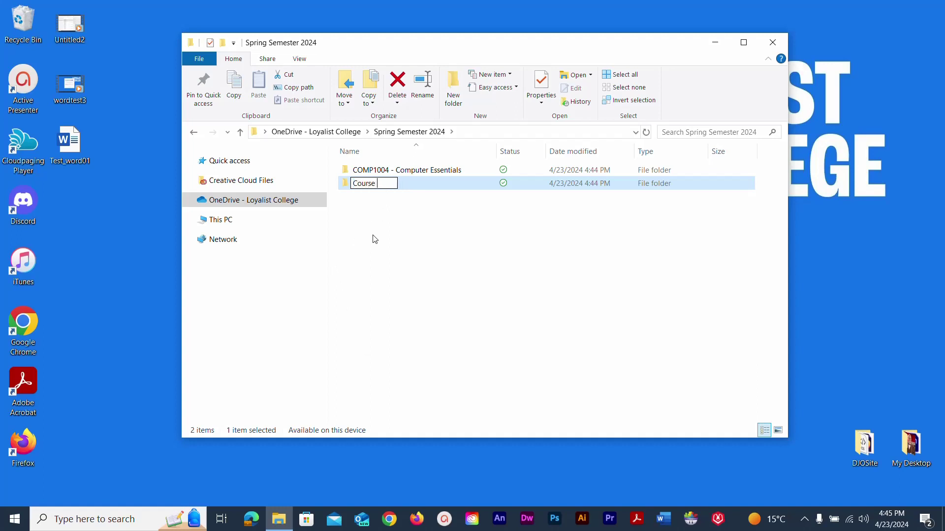
{"action": "key", "text": "Return"}
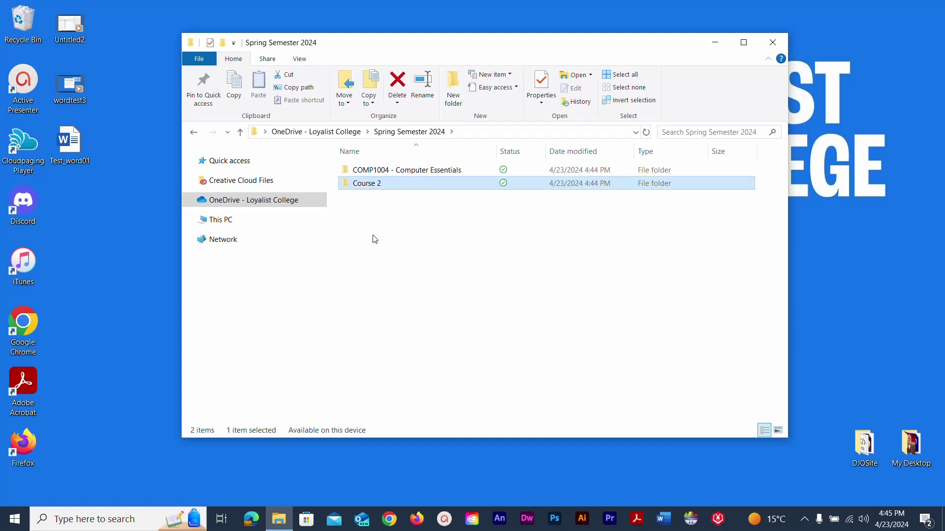
Add another new folder named 'Course 3'
{"action": "left_click", "coordinate": [452, 88]}
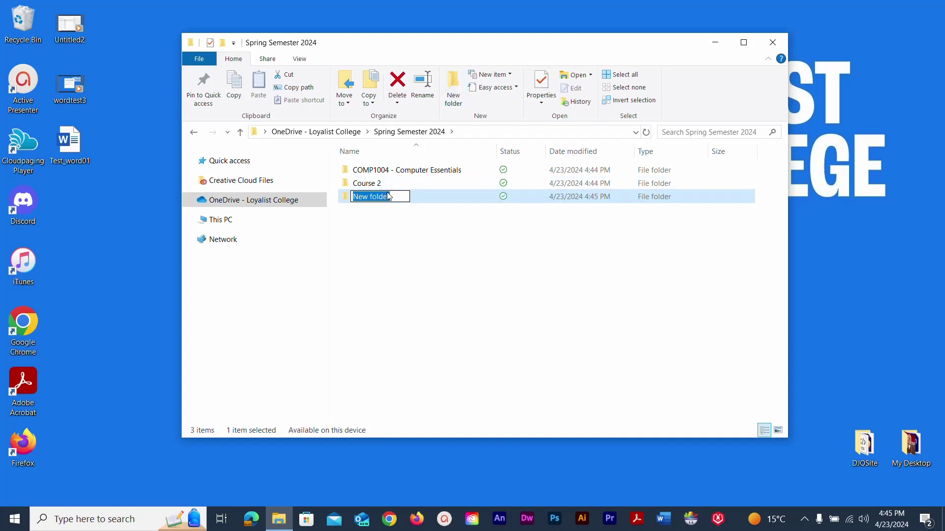
{"action": "type", "text": "Cours"}
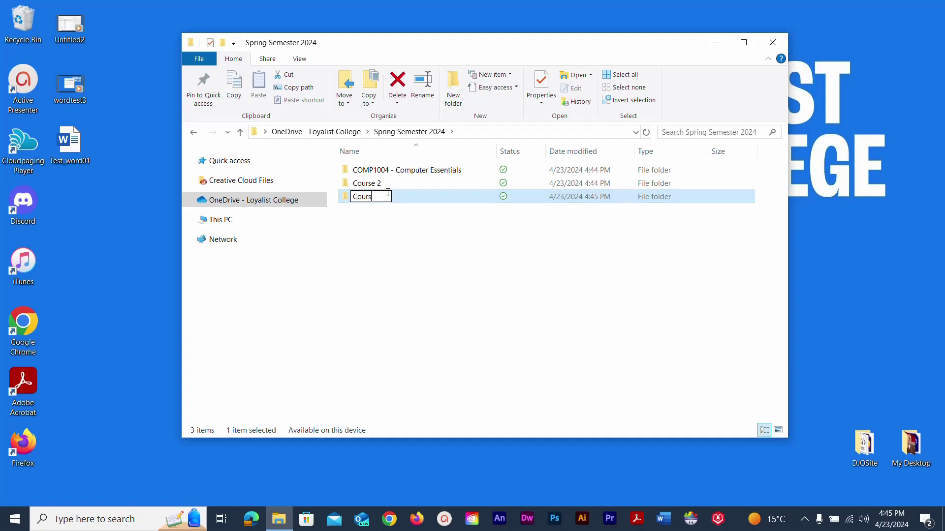
{"action": "type", "text": "e 3"}
{"action": "key", "text": "Return"}
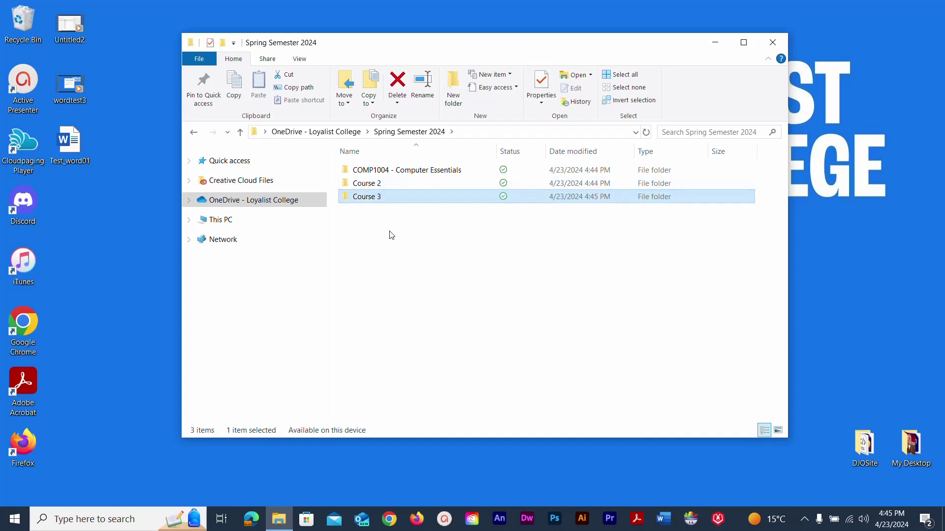
{"action": "left_click", "coordinate": [391, 236]}
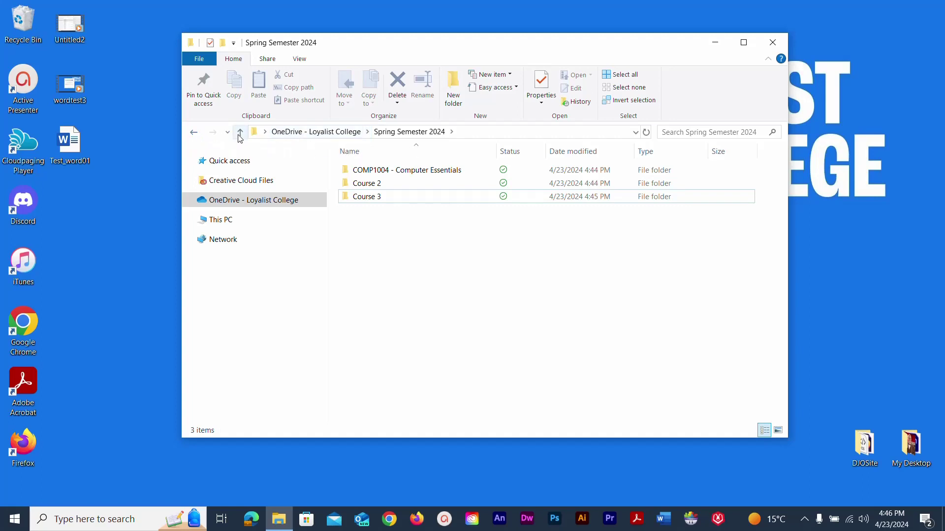
Go back to the OneDrive - Loyalist College folder and clear the selection
{"action": "left_click", "coordinate": [194, 133]}
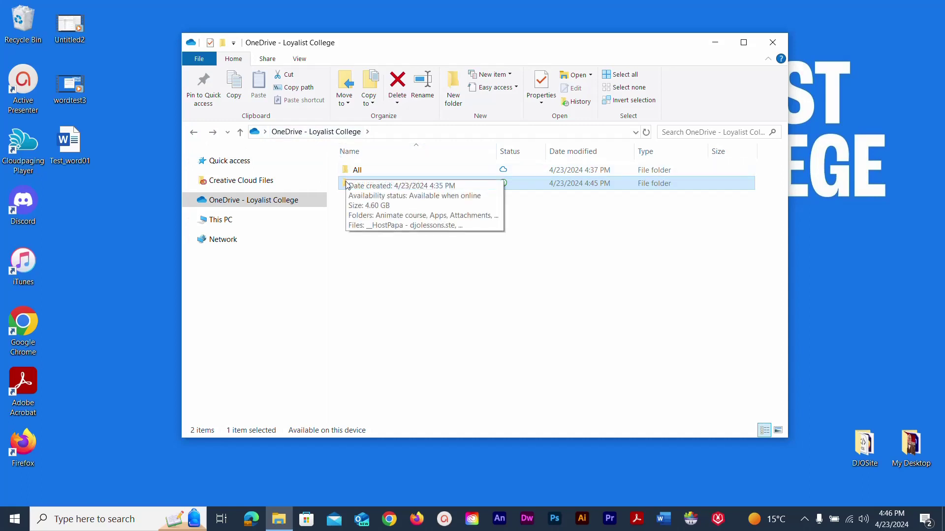
{"action": "mouse_move", "coordinate": [345, 187]}
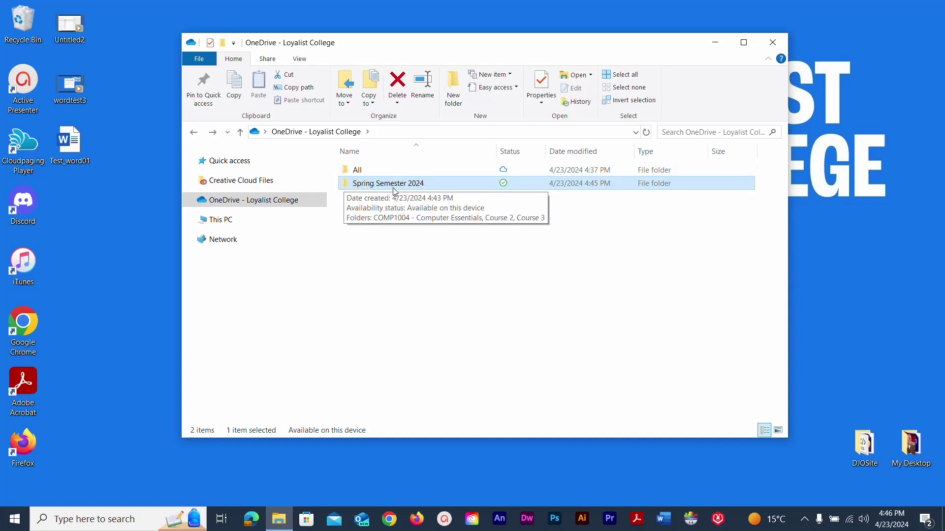
{"action": "left_click", "coordinate": [435, 238]}
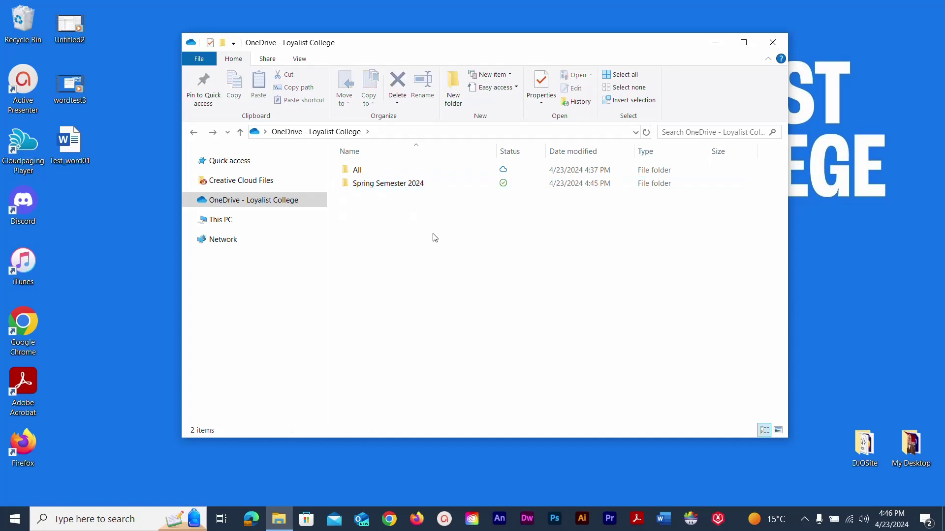
Bring up rename and the context menu on Spring Semester 2024, then dismiss both unchanged
{"action": "left_click", "coordinate": [356, 187]}
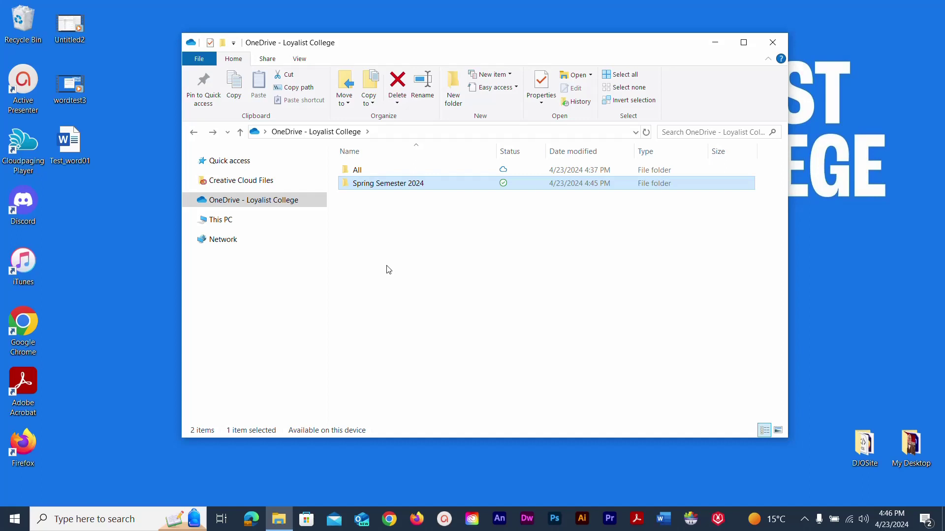
{"action": "left_click", "coordinate": [370, 185]}
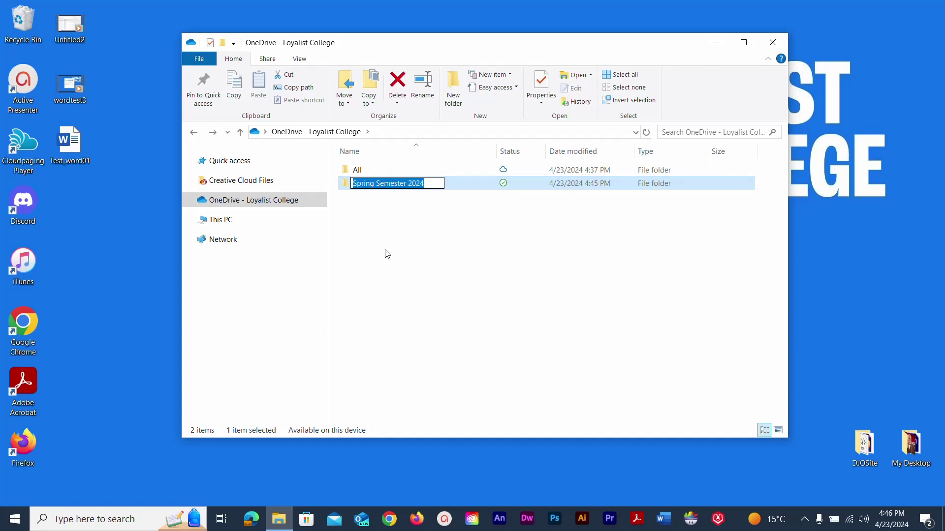
{"action": "left_click", "coordinate": [387, 254]}
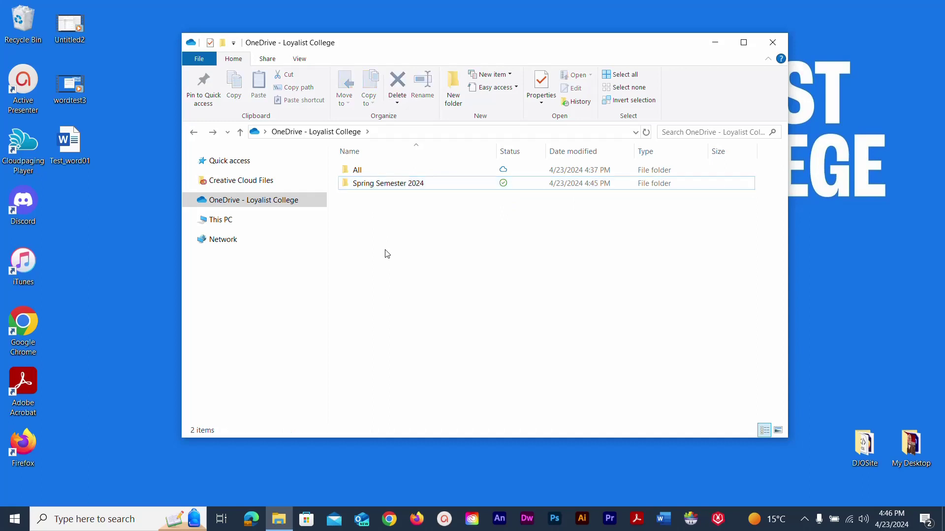
{"action": "right_click", "coordinate": [344, 187]}
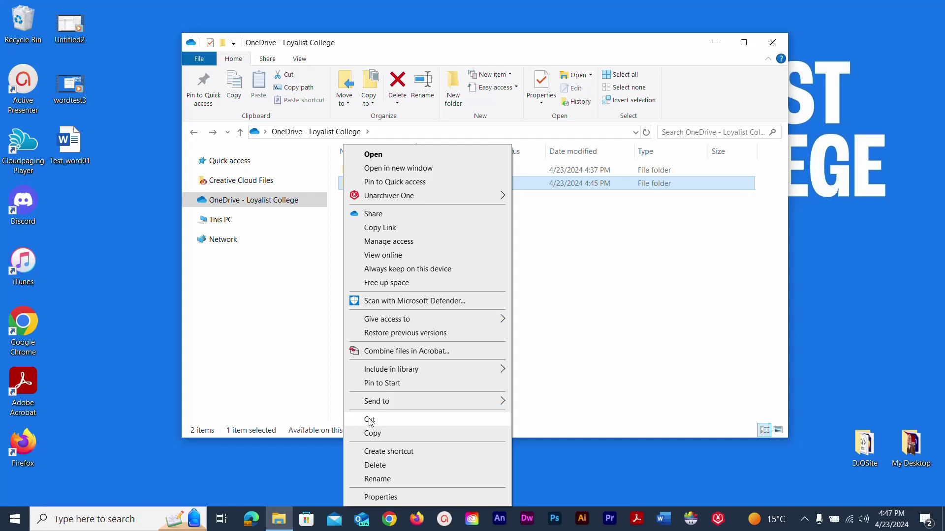
{"action": "mouse_move", "coordinate": [370, 406]}
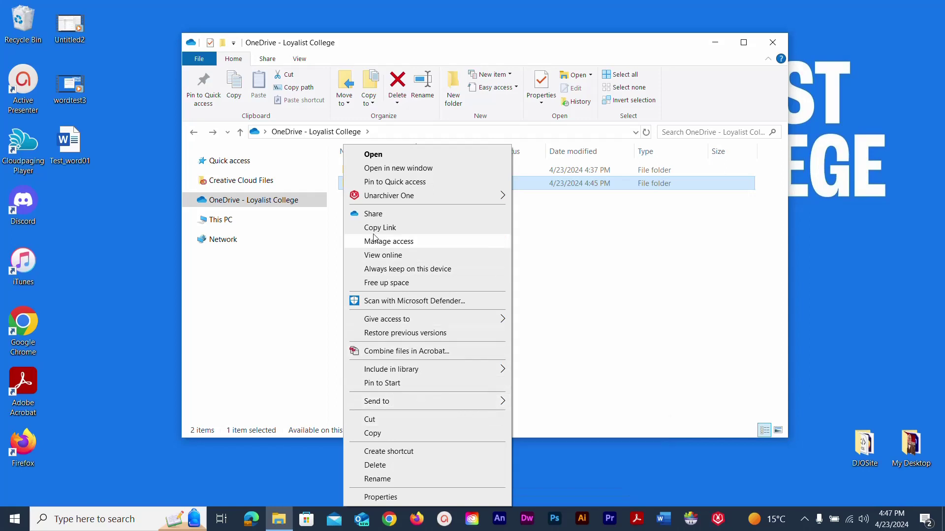
{"action": "left_click", "coordinate": [335, 186]}
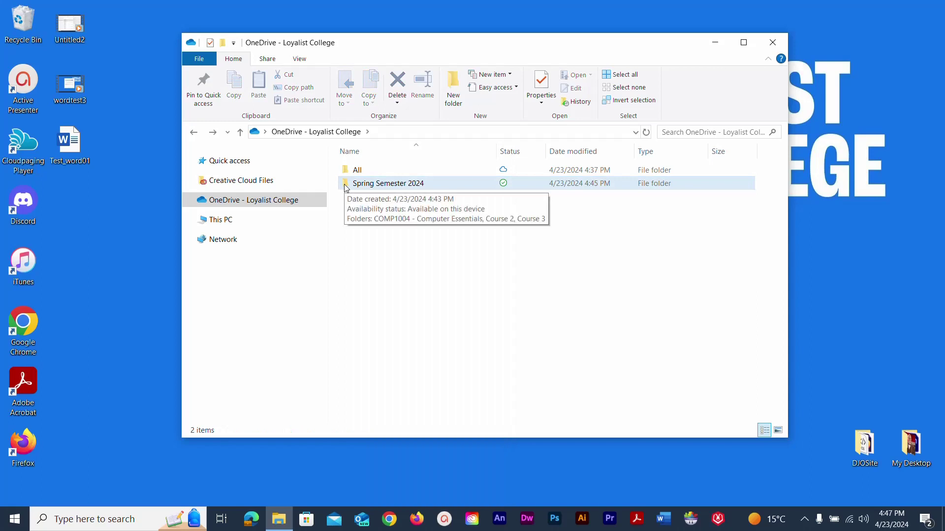
Open Spring Semester 2024 > COMP1004 - Computer Essentials and drag Test_word01 from the desktop into it
{"action": "double_click", "coordinate": [346, 187]}
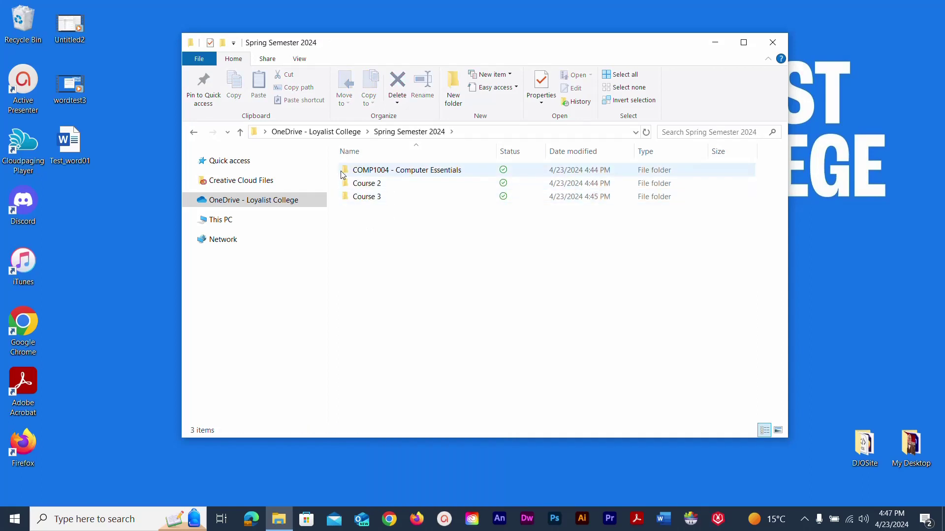
{"action": "double_click", "coordinate": [344, 170]}
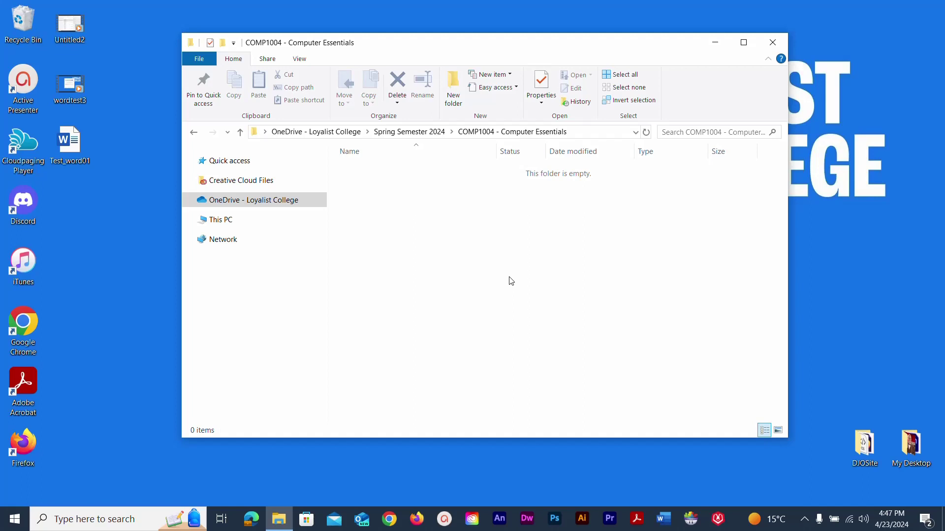
{"action": "left_click", "coordinate": [73, 144]}
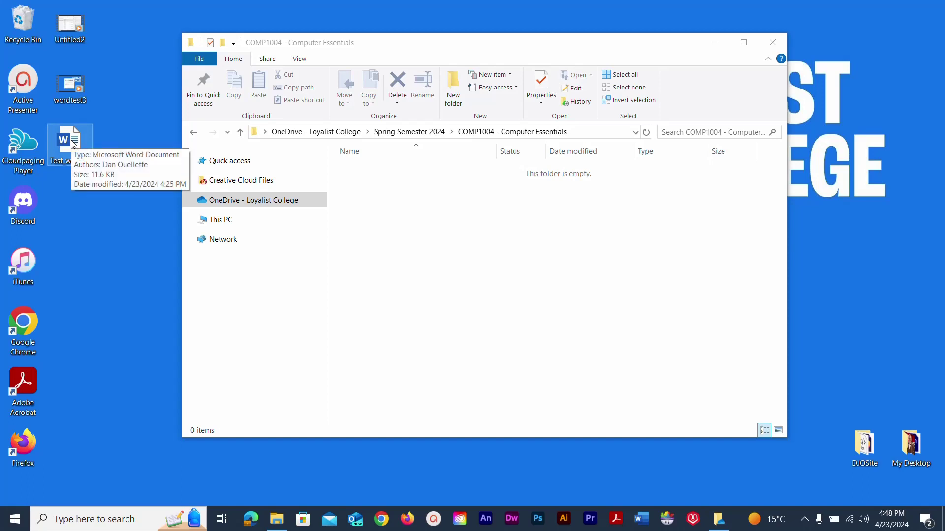
{"action": "left_click_drag", "start_coordinate": [72, 143], "coordinate": [447, 186]}
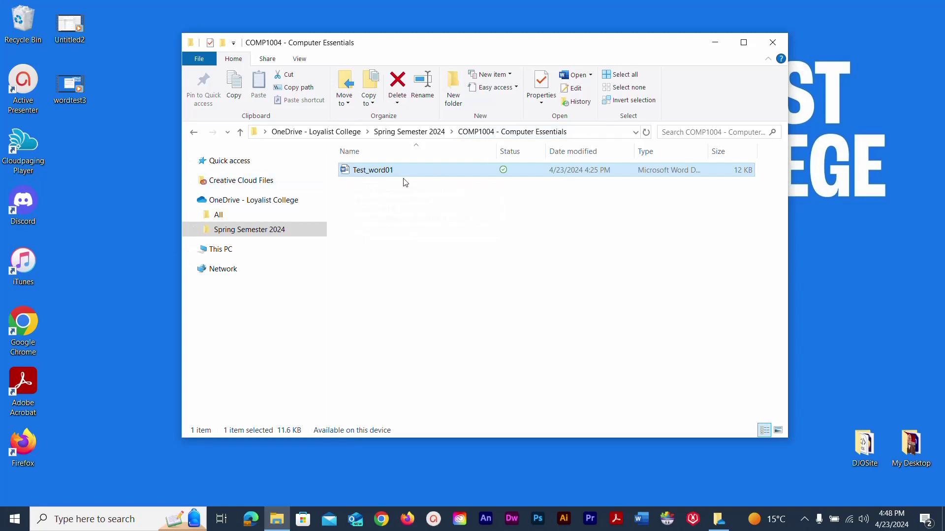
{"action": "left_click", "coordinate": [422, 232]}
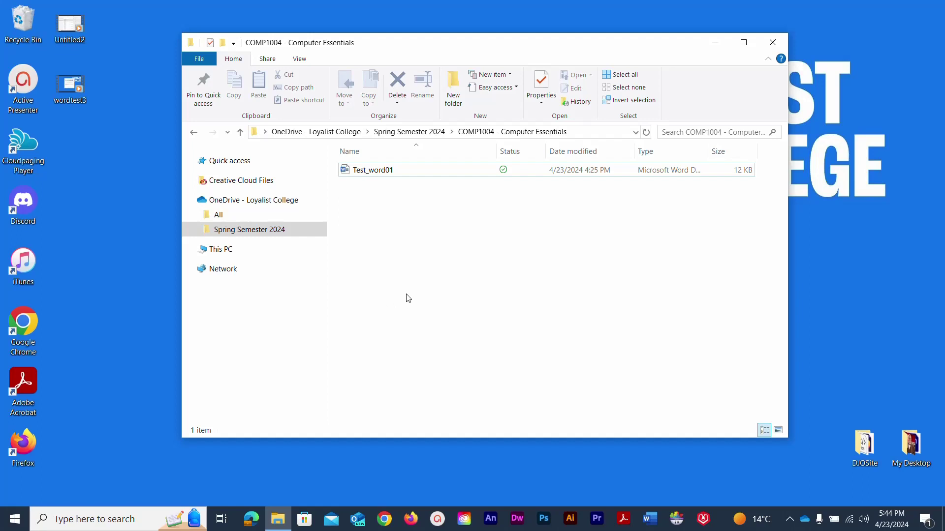
Browse into Spring Semester 2024 > COMP1004 to verify Test_word01, then go up two levels to OneDrive - Loyalist College
{"action": "left_click", "coordinate": [243, 205]}
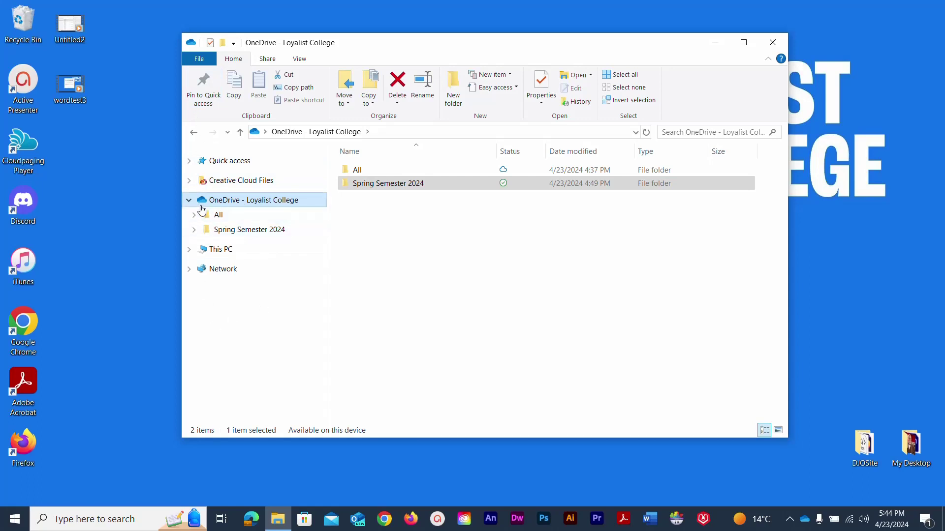
{"action": "left_click", "coordinate": [357, 185]}
{"action": "double_click", "coordinate": [346, 185]}
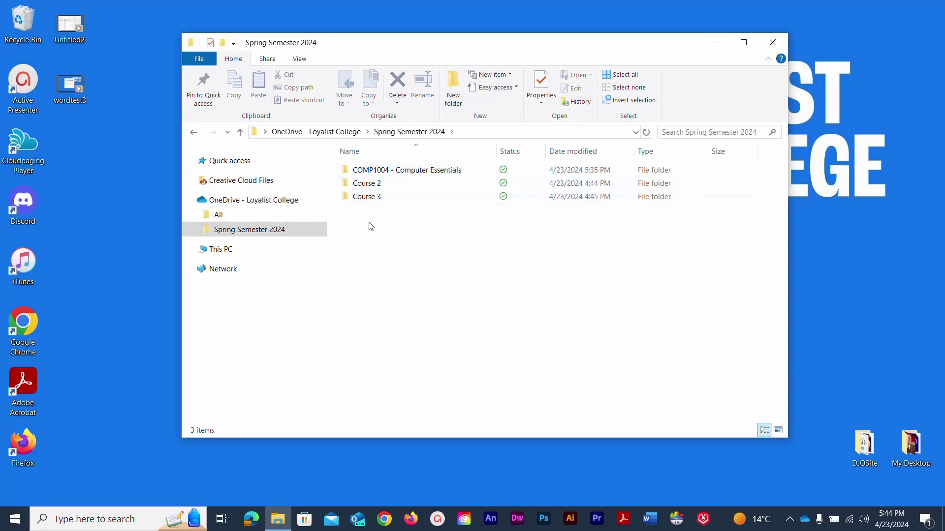
{"action": "left_click", "coordinate": [346, 170]}
{"action": "double_click", "coordinate": [346, 170]}
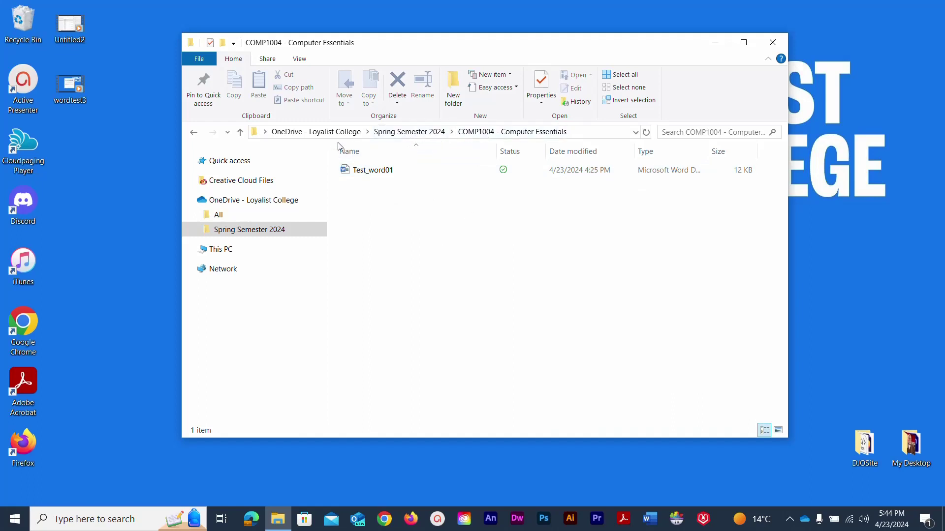
{"action": "left_click", "coordinate": [240, 133]}
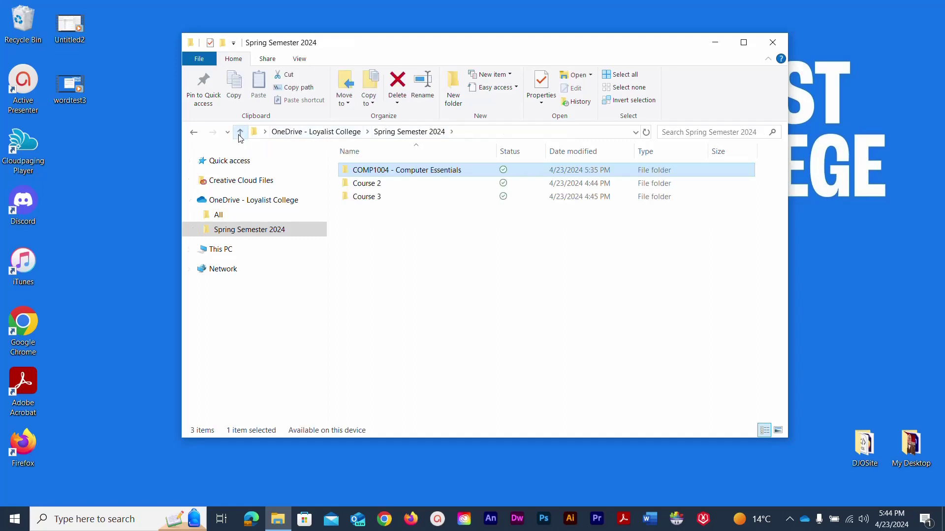
{"action": "left_click", "coordinate": [239, 134]}
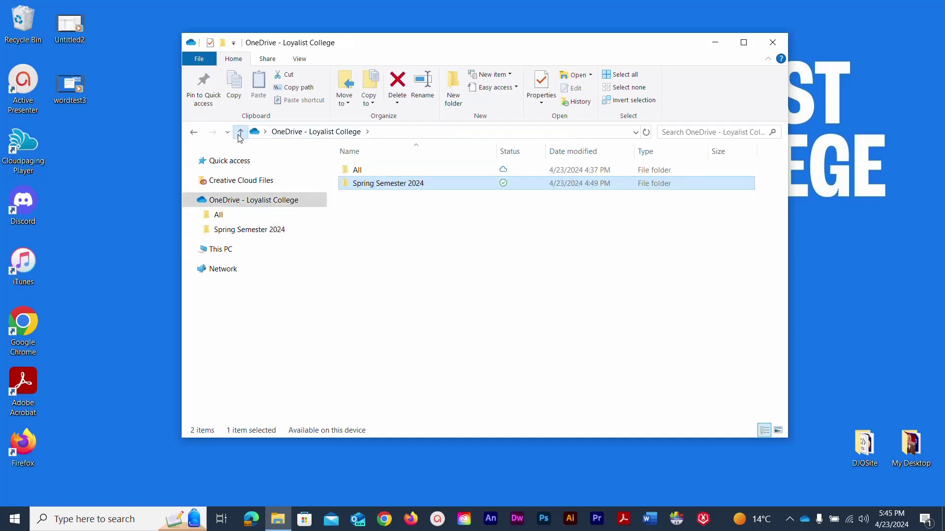